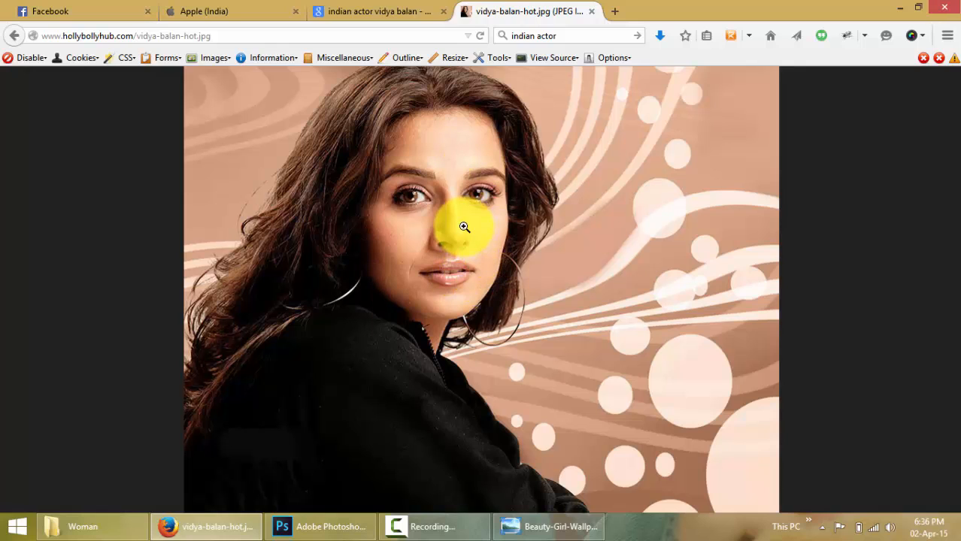
# Open the "vidya balan" picture from the Woman folder in Adobe Photoshop CC.
pyautogui.click(134, 525)
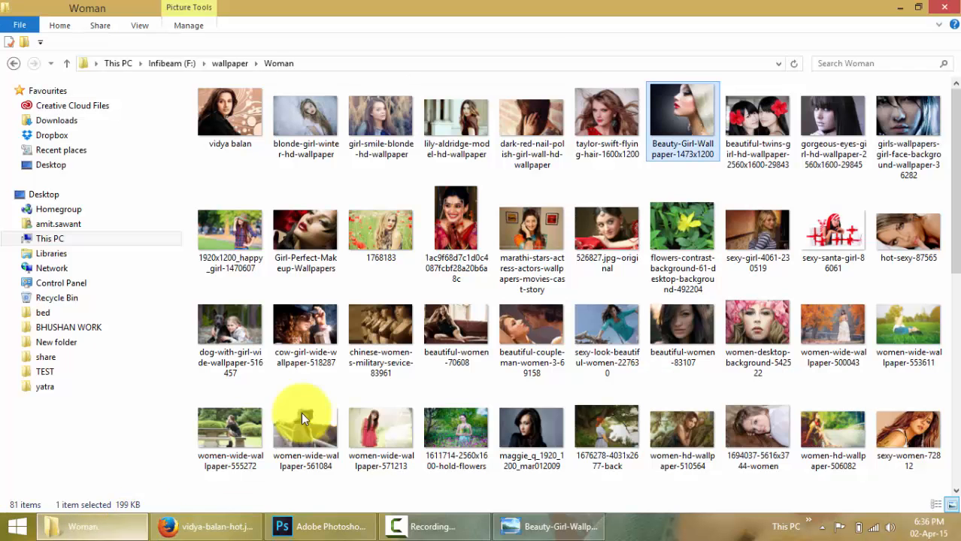
pyautogui.doubleClick(225, 109)
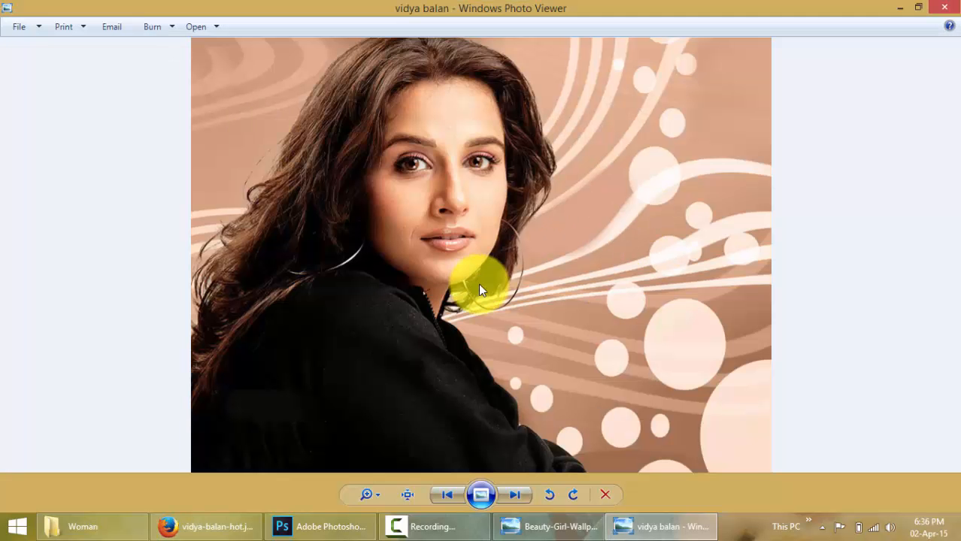
pyautogui.rightClick(483, 223)
pyautogui.moveTo(494, 234)
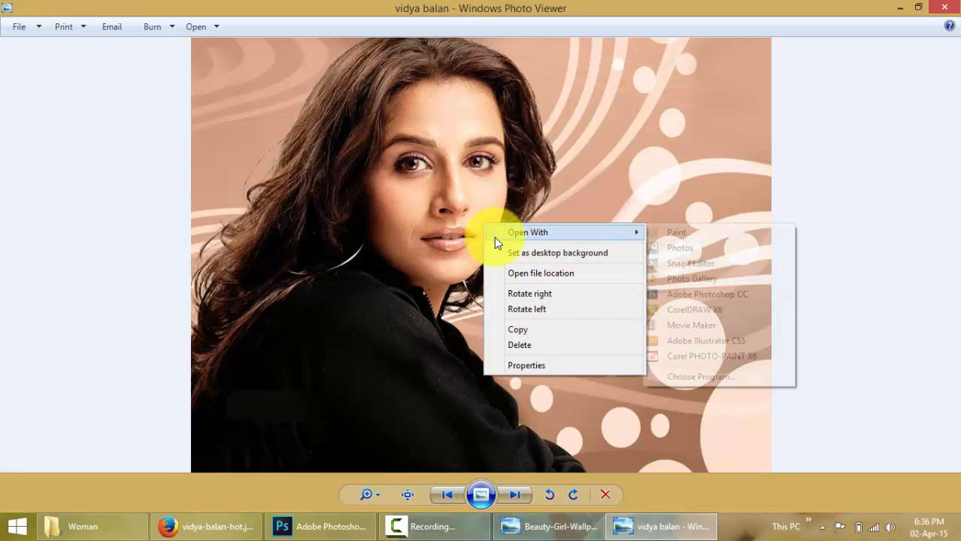
pyautogui.click(678, 295)
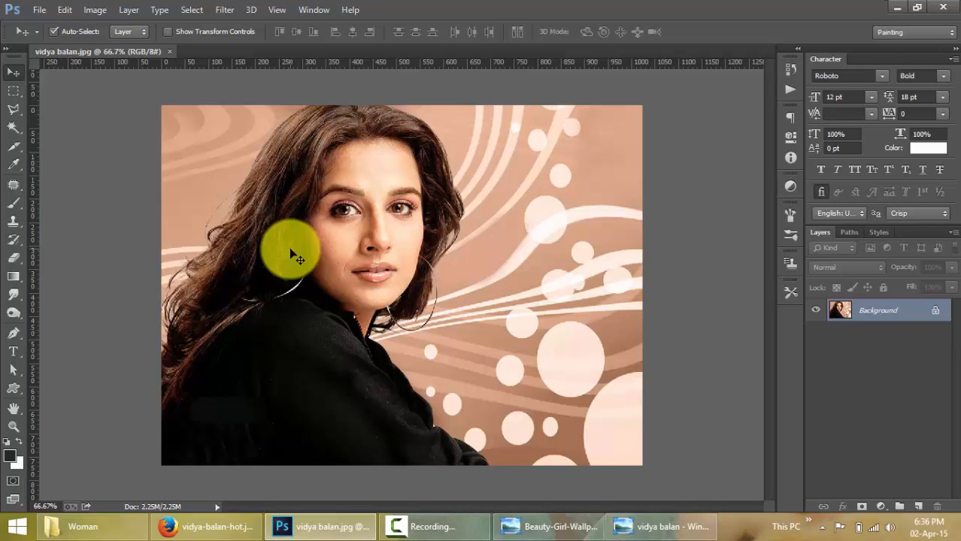
# Convert the locked background into the regular layer Layer 0 and duplicate it as Layer 0 copy.
pyautogui.doubleClick(911, 316)
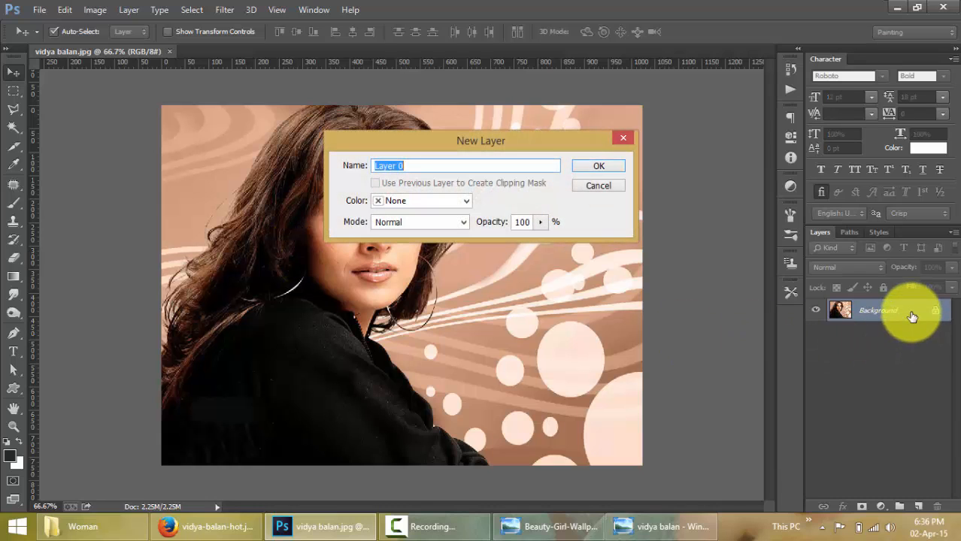
pyautogui.press('Return')
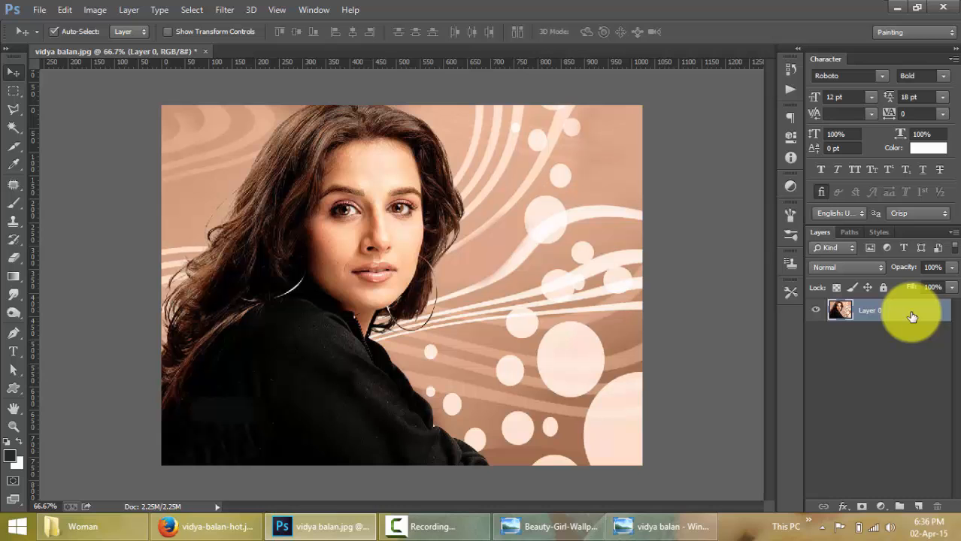
pyautogui.rightClick(911, 316)
pyautogui.click(654, 113)
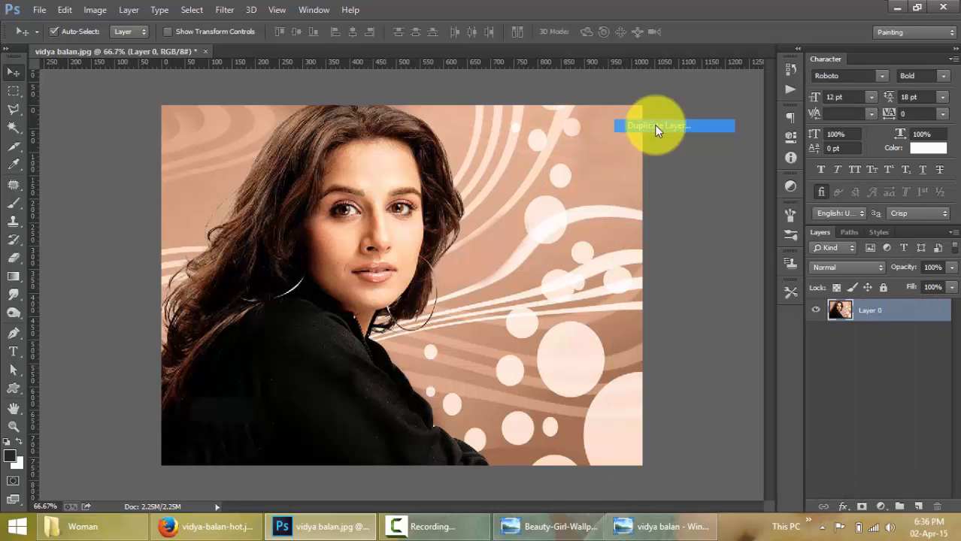
pyautogui.click(621, 162)
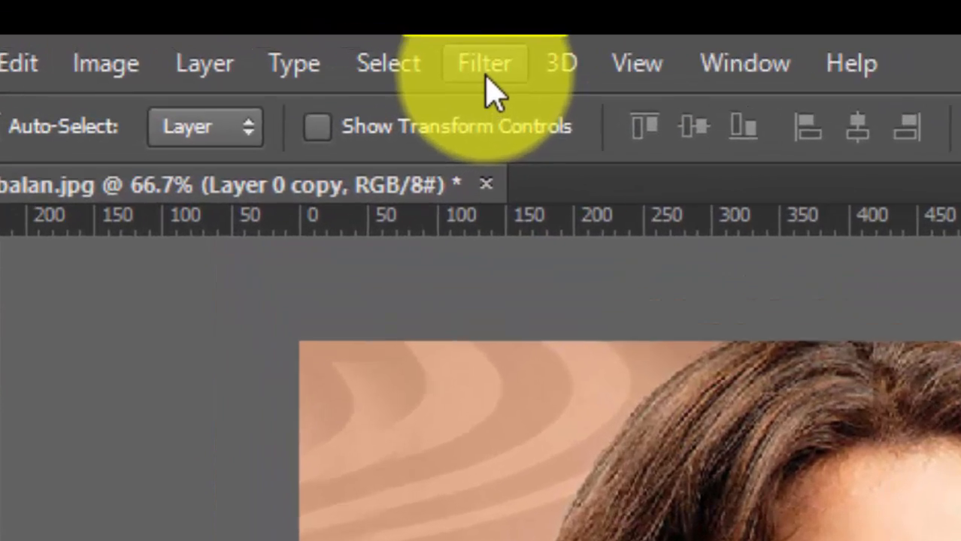
# Open the Filter Gallery on the duplicated layer and zoom its preview out to 66.7%.
pyautogui.click(224, 9)
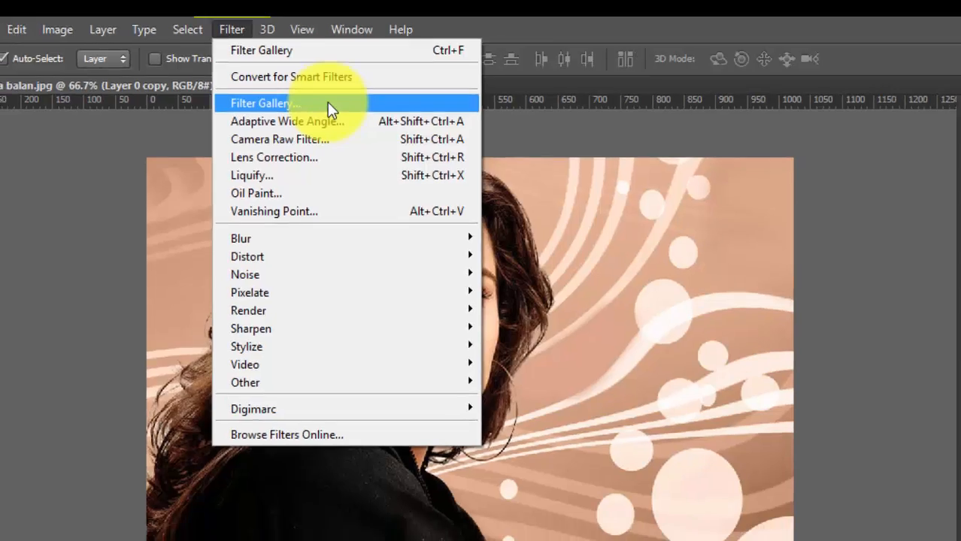
pyautogui.click(332, 107)
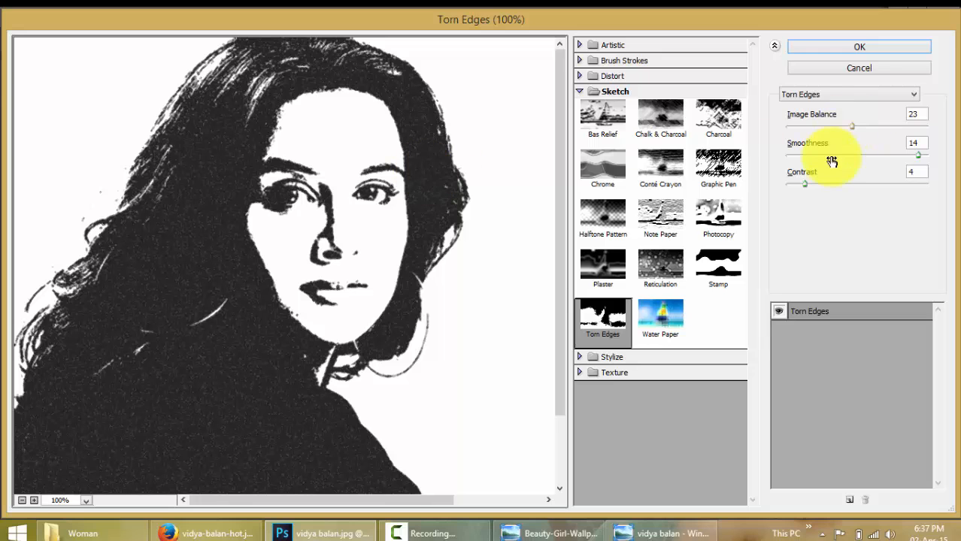
pyautogui.click(22, 498)
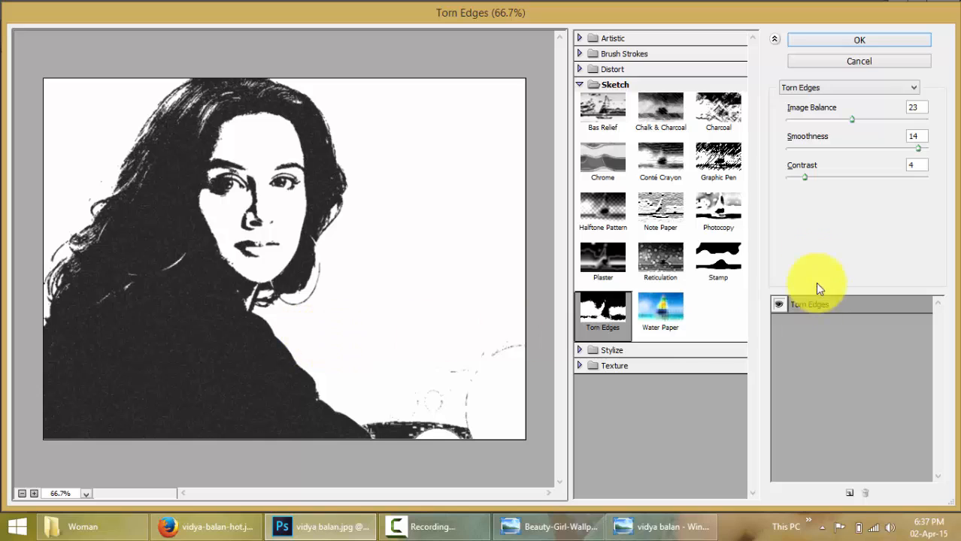
pyautogui.click(835, 95)
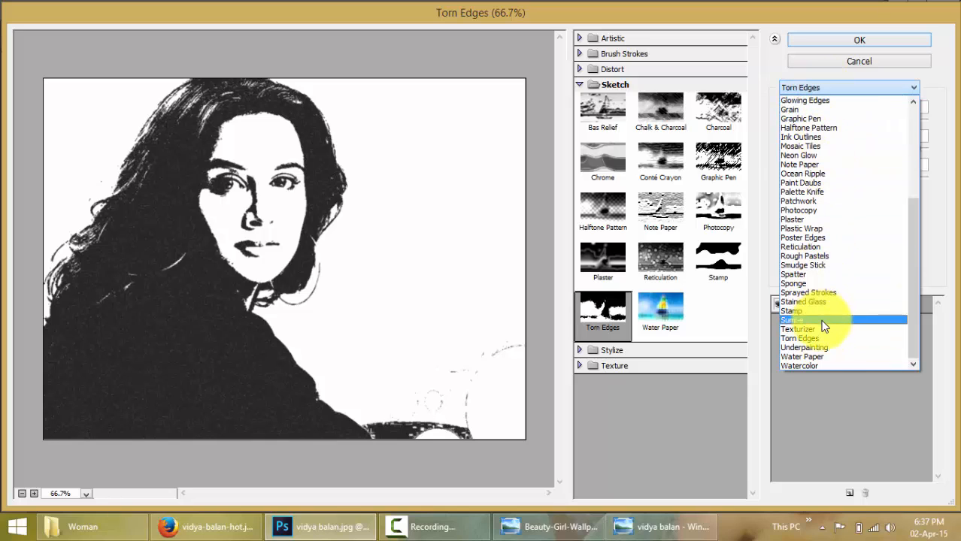
pyautogui.click(783, 74)
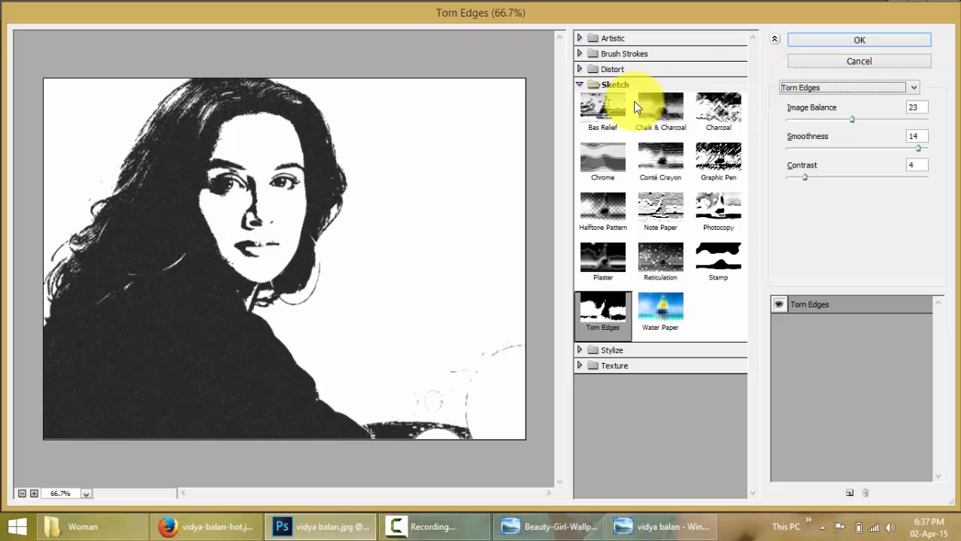
# Try the Artistic filters Colored Pencil, Cutout, Fresco and Palette Knife on the portrait, setting the Palette Knife stroke size to 31.
pyautogui.click(579, 84)
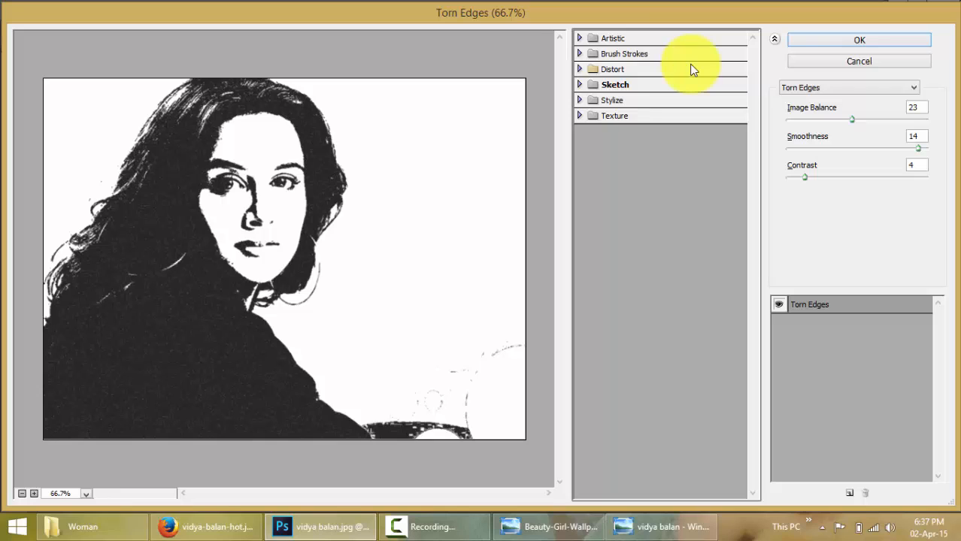
pyautogui.click(614, 39)
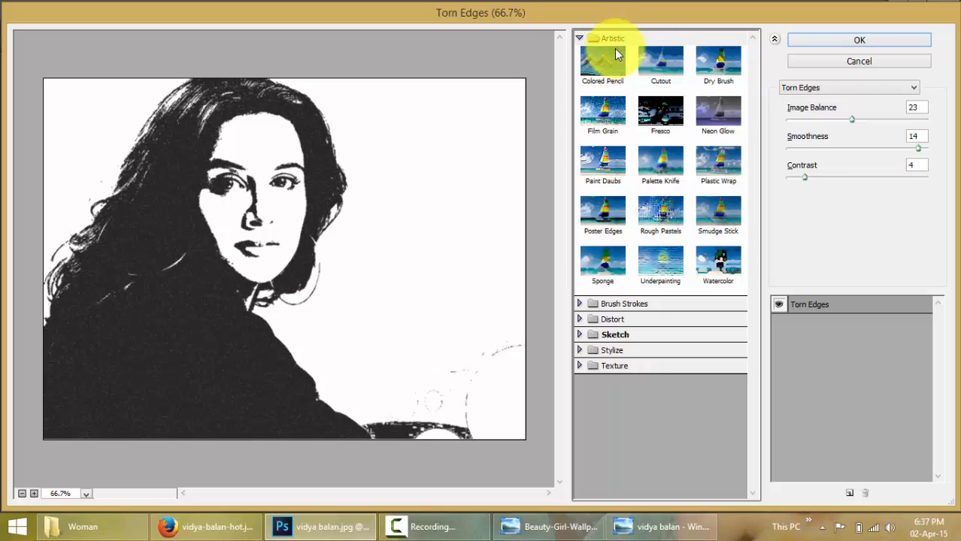
pyautogui.click(612, 59)
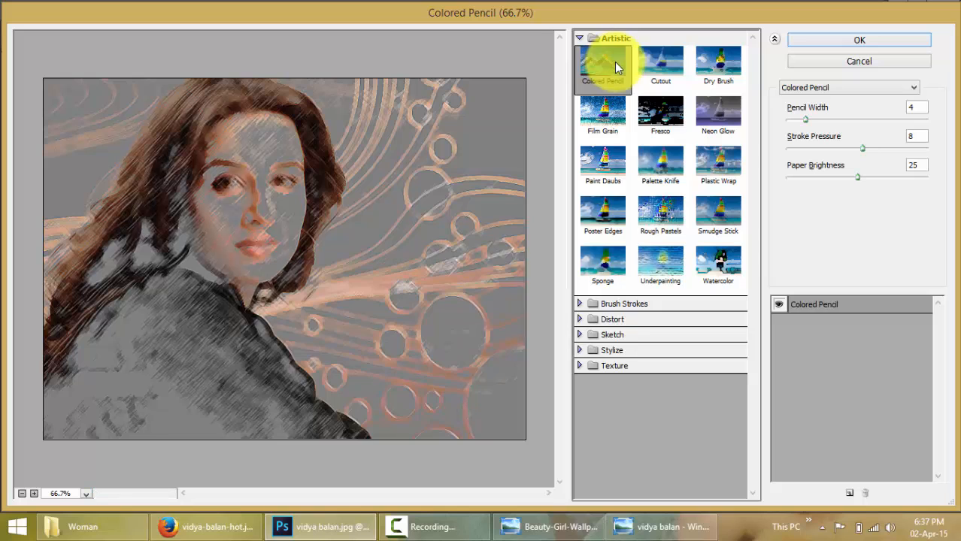
pyautogui.click(668, 66)
pyautogui.click(657, 118)
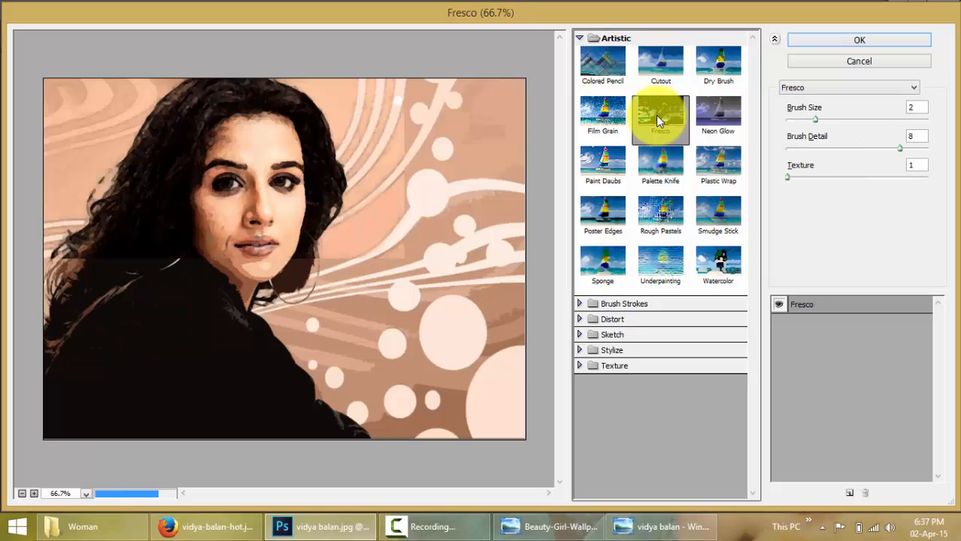
pyautogui.click(657, 167)
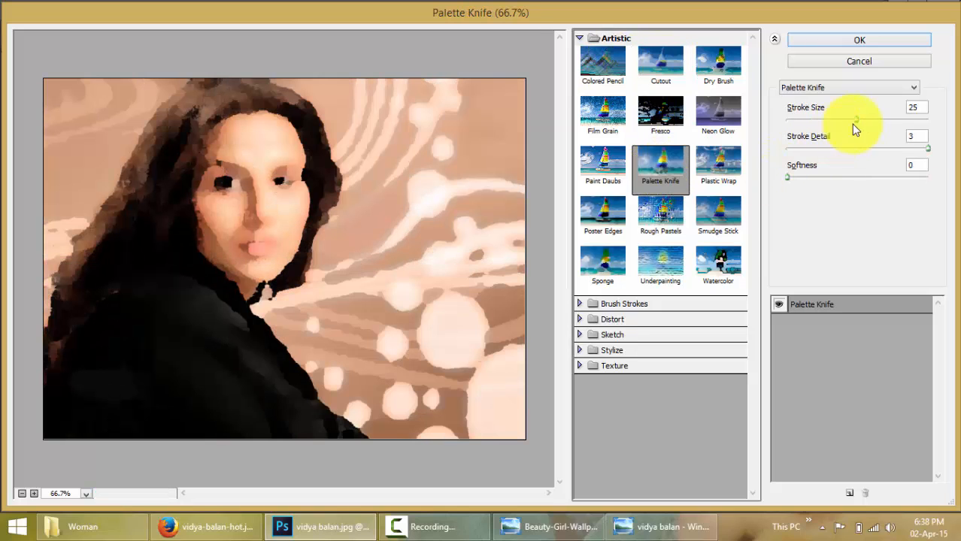
pyautogui.moveTo(843, 120); pyautogui.dragTo(874, 120)
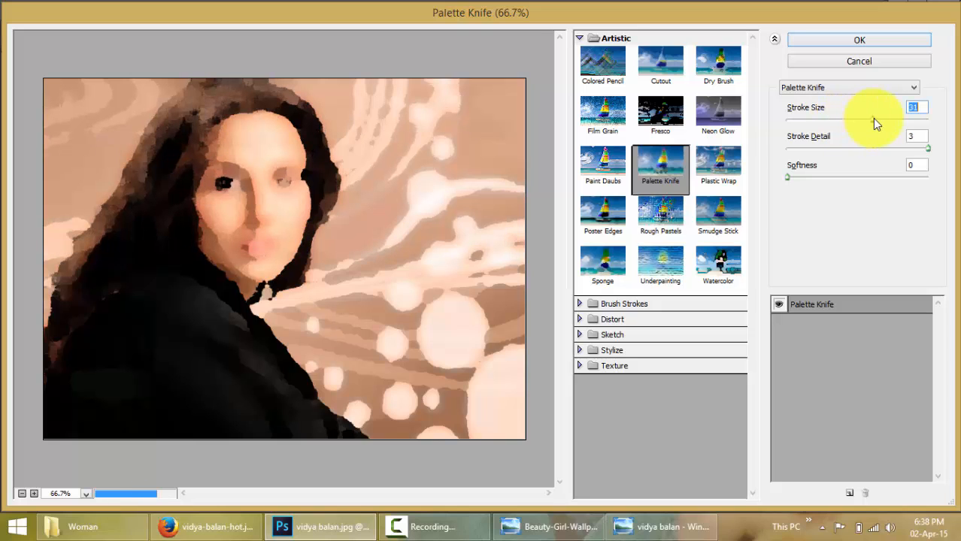
# Try the Brush Strokes filters Accented Edges, Angled Strokes, Crosshatch, Spatter and Sumi-e on the portrait.
pyautogui.click(580, 38)
pyautogui.click(580, 53)
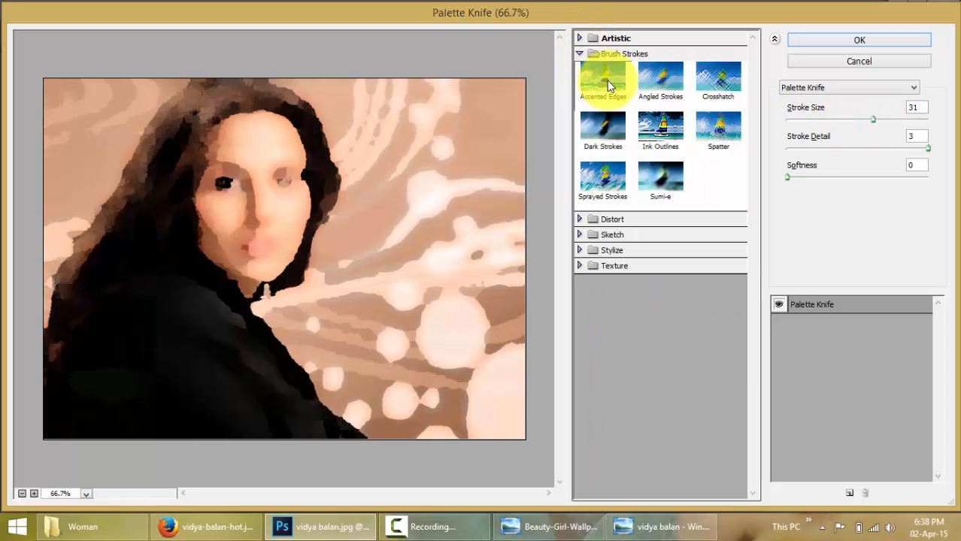
pyautogui.click(608, 85)
pyautogui.click(645, 80)
pyautogui.click(721, 81)
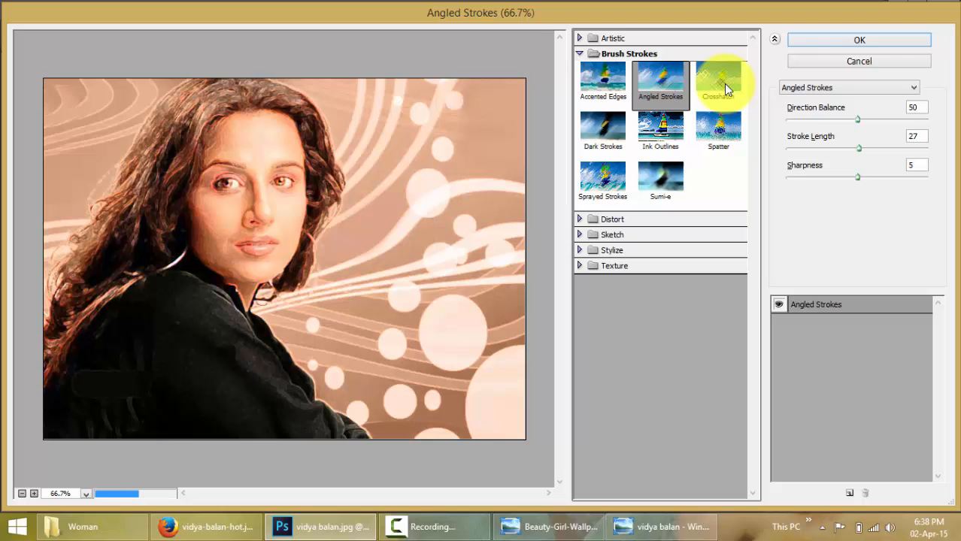
pyautogui.click(717, 126)
pyautogui.click(679, 188)
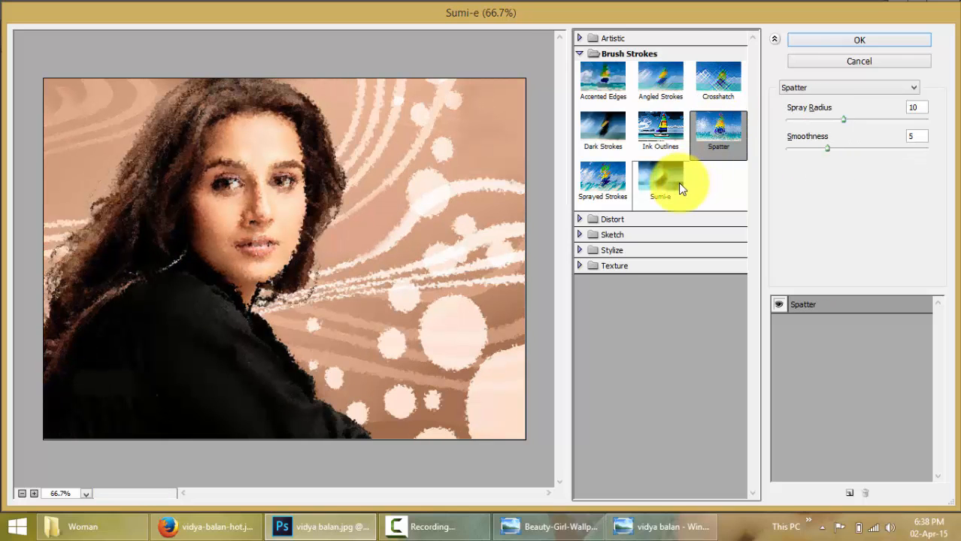
# Try the Distort filters Diffuse Glow, Glass and Ocean Ripple on the portrait.
pyautogui.click(580, 53)
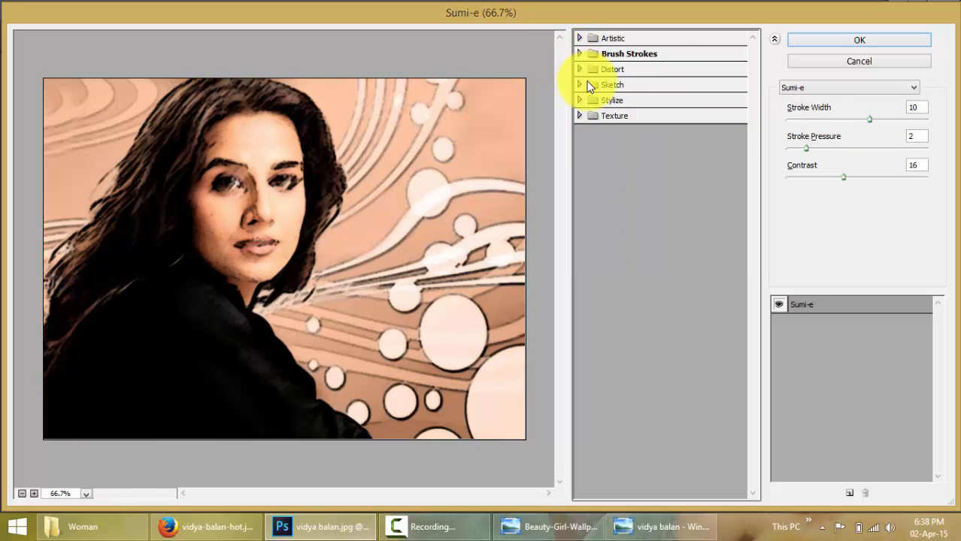
pyautogui.click(579, 69)
pyautogui.click(604, 98)
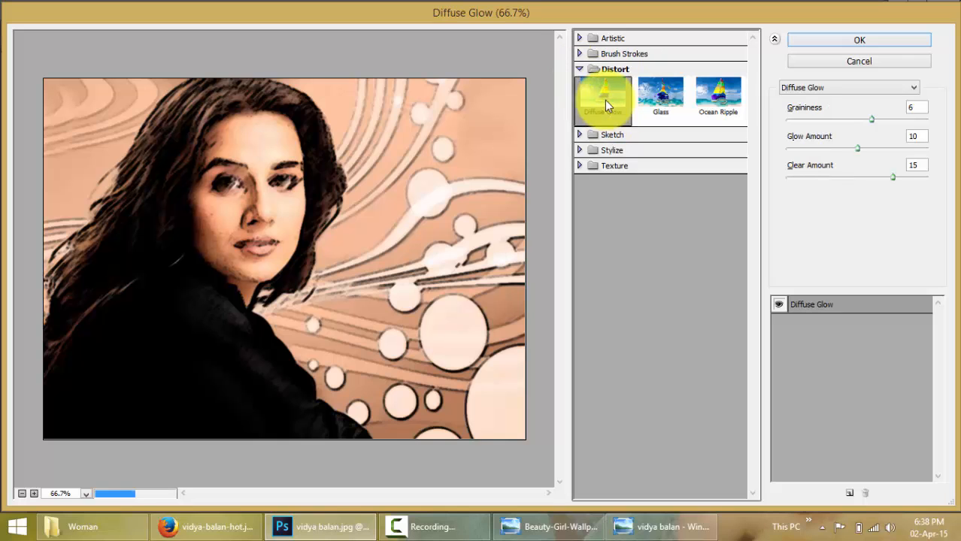
pyautogui.click(651, 95)
pyautogui.click(706, 95)
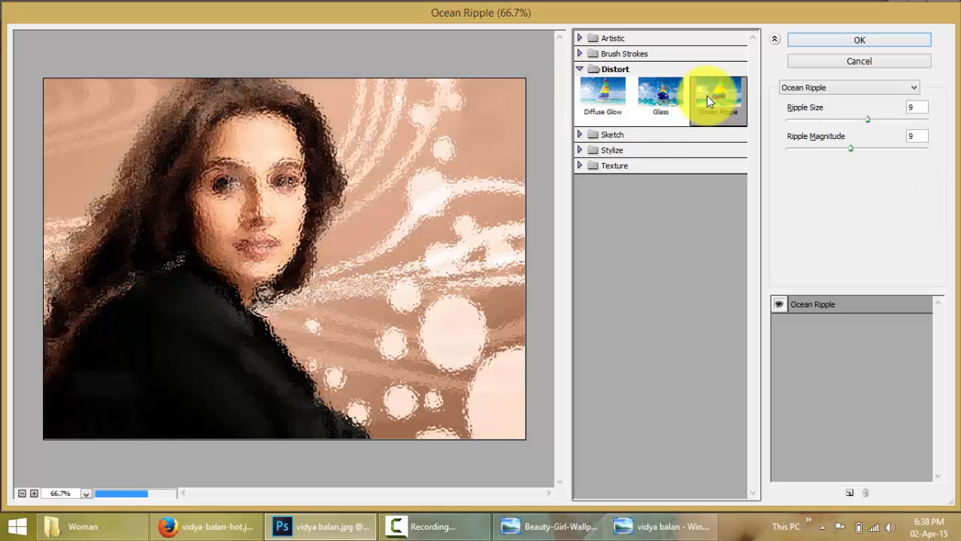
# Preview the Stamp filter from the Sketch category on the portrait.
pyautogui.click(579, 69)
pyautogui.click(579, 86)
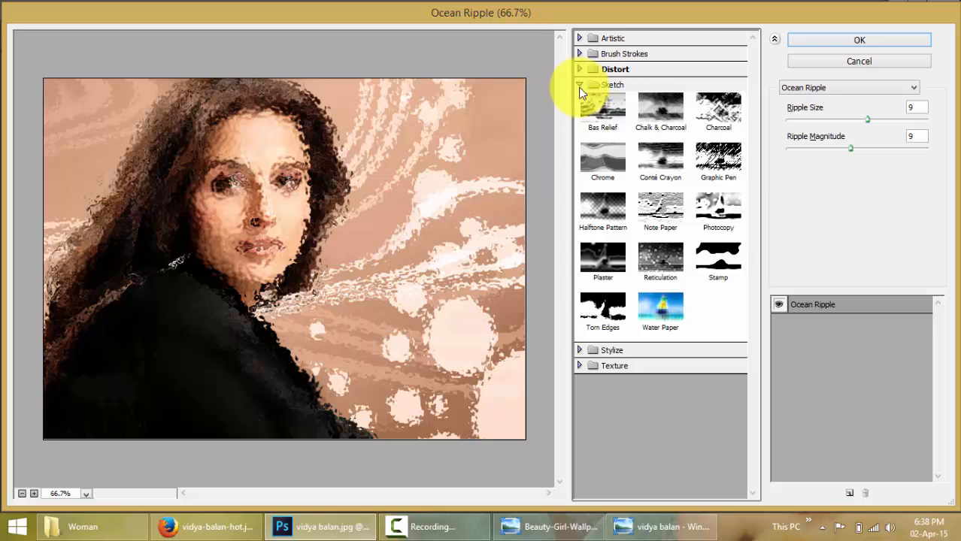
pyautogui.click(719, 257)
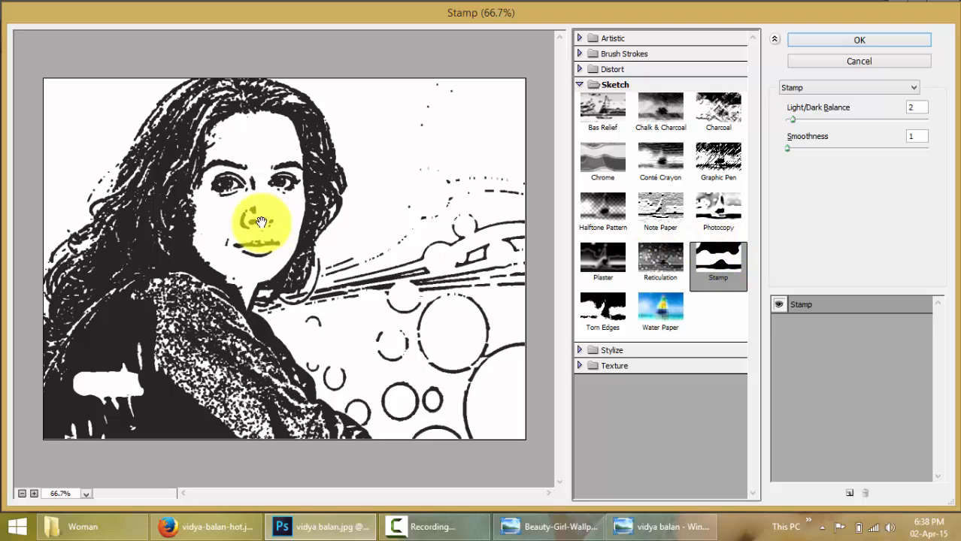
# Try the Graphic Pen filter with a light/dark balance of 46 and a stroke length of 10.
pyautogui.click(722, 166)
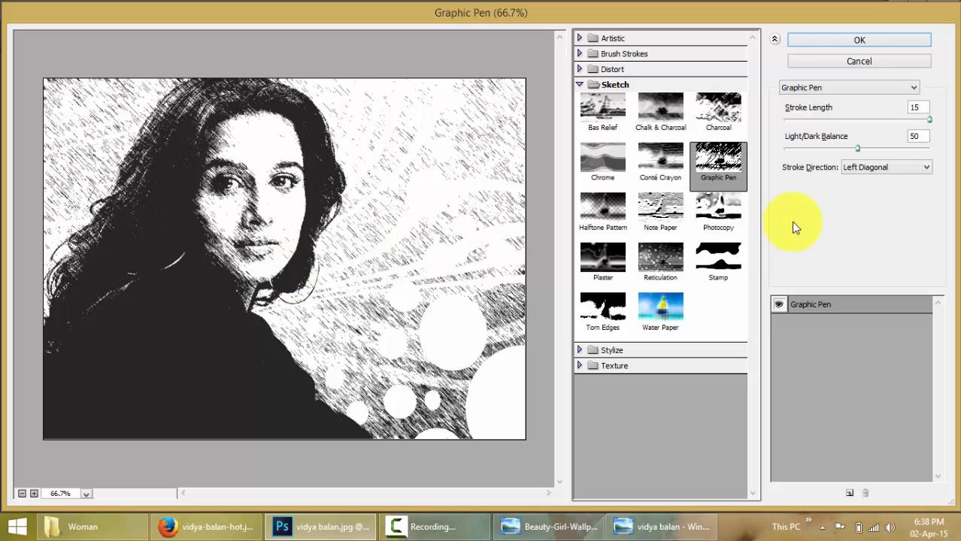
pyautogui.moveTo(855, 149)
pyautogui.mouseDown()
pyautogui.moveTo(823, 154)
pyautogui.moveTo(849, 149)
pyautogui.mouseUp()
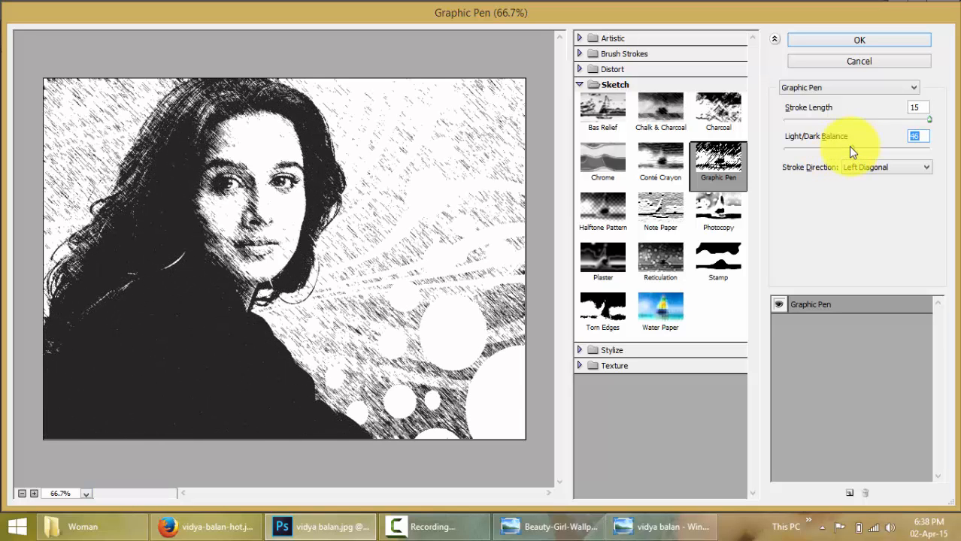
pyautogui.moveTo(928, 120)
pyautogui.mouseDown()
pyautogui.moveTo(845, 116)
pyautogui.moveTo(893, 123)
pyautogui.moveTo(883, 126)
pyautogui.mouseUp()
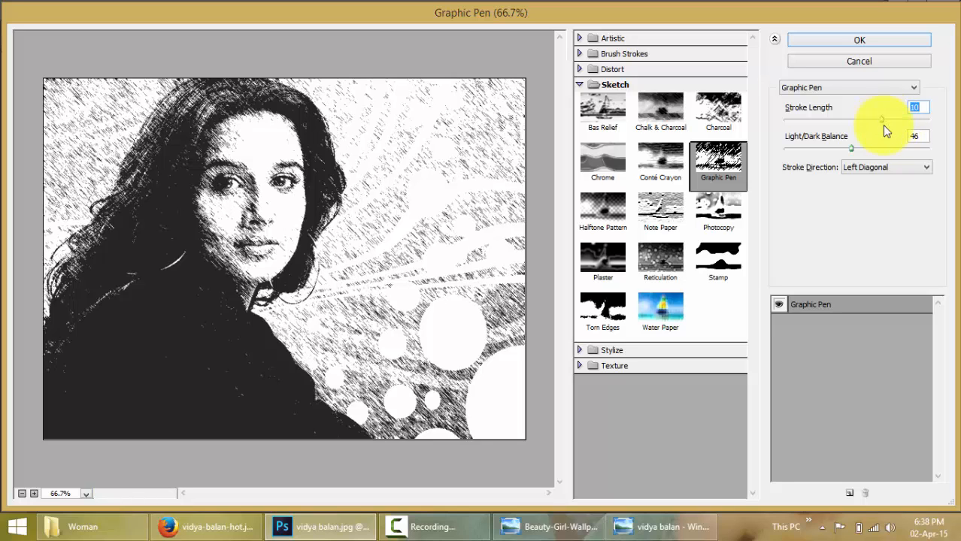
# Compare the Graphic Pen stroke directions Right Diagonal and Horizontal, ending on Left Diagonal.
pyautogui.click(916, 172)
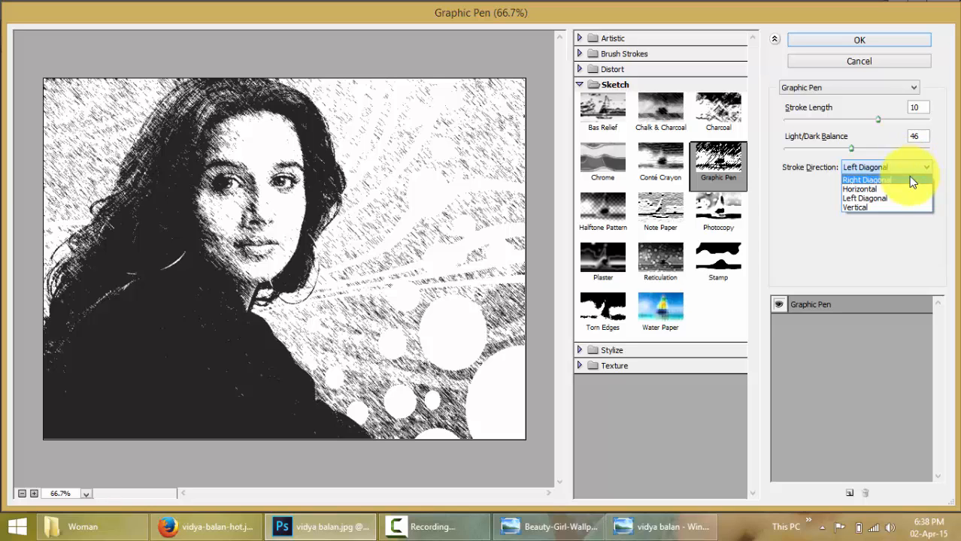
pyautogui.click(909, 181)
pyautogui.click(911, 168)
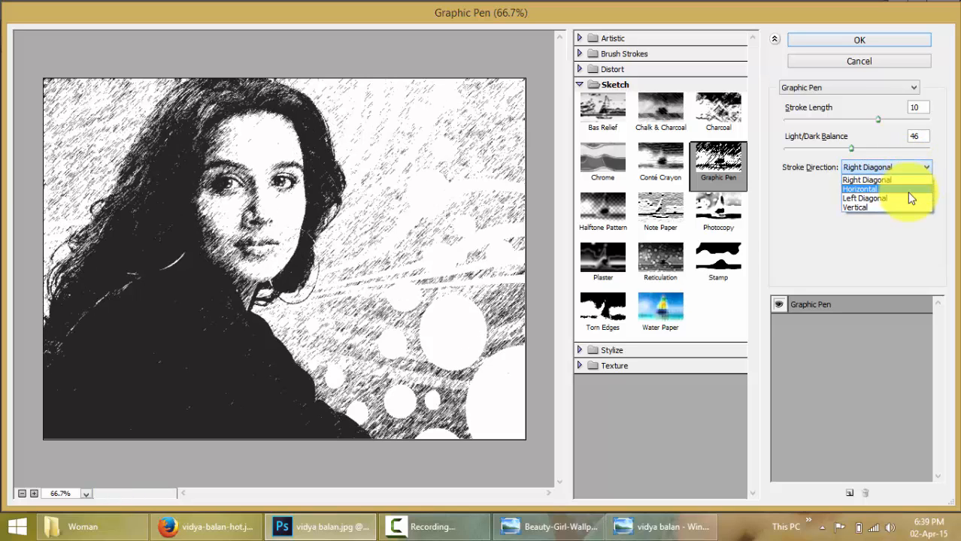
pyautogui.click(904, 188)
pyautogui.click(910, 167)
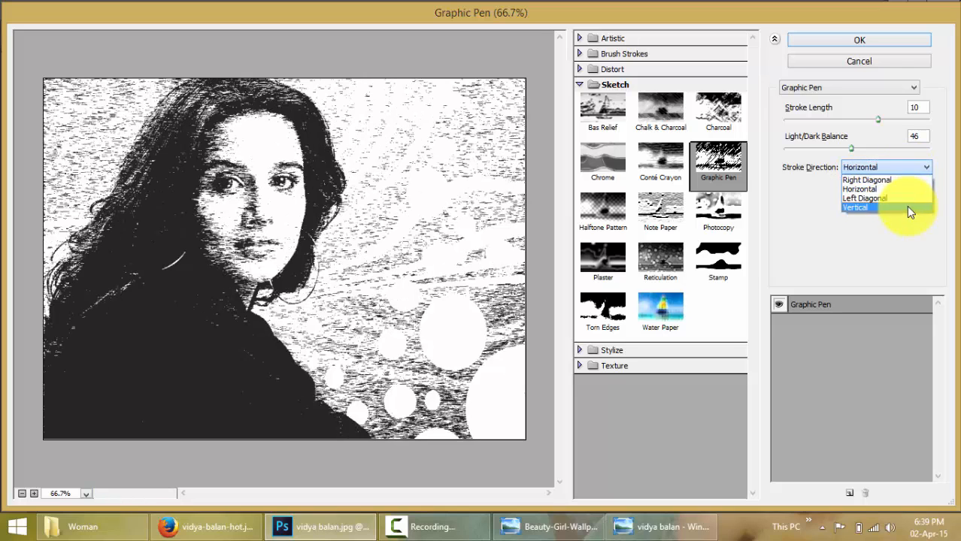
pyautogui.click(903, 199)
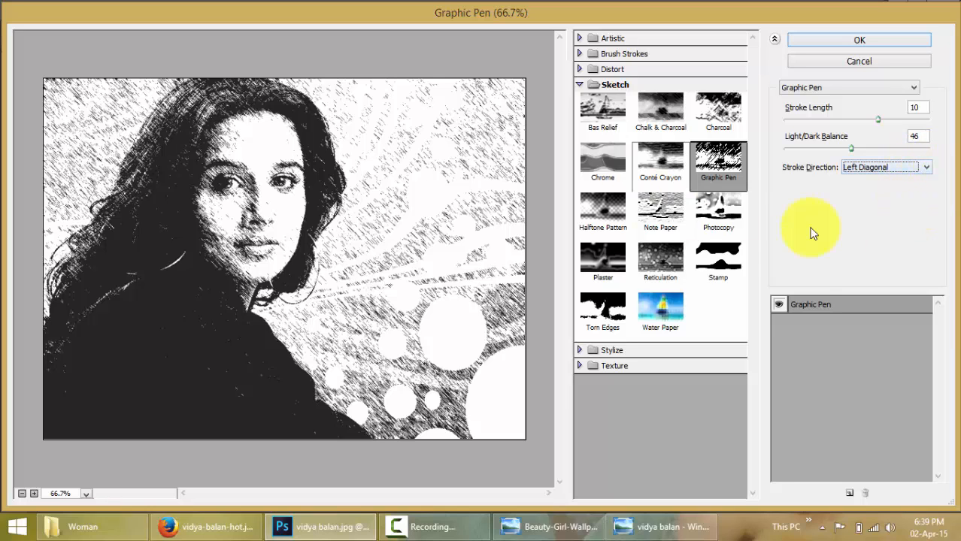
# Apply the Stamp filter to the duplicated layer with a light/dark balance of 5.
pyautogui.click(731, 255)
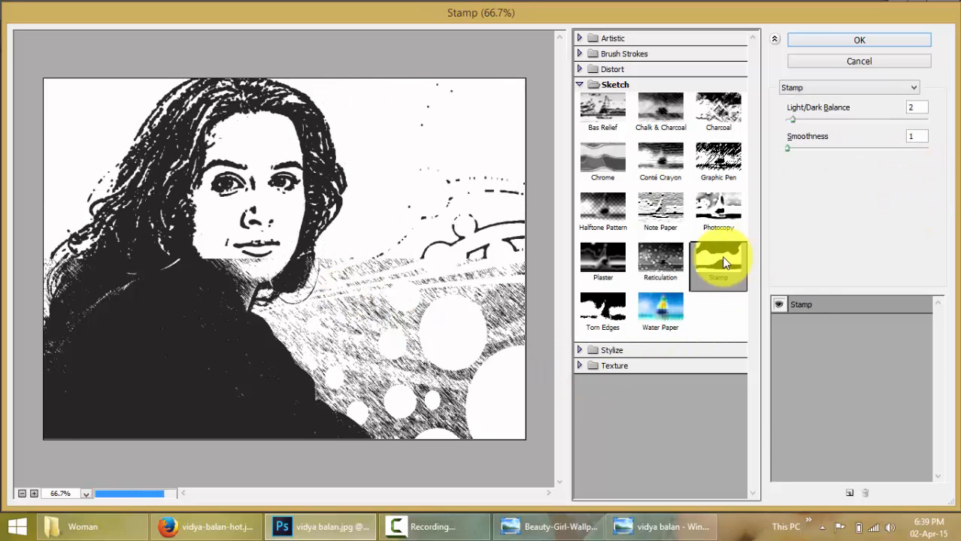
pyautogui.moveTo(793, 120); pyautogui.dragTo(805, 122)
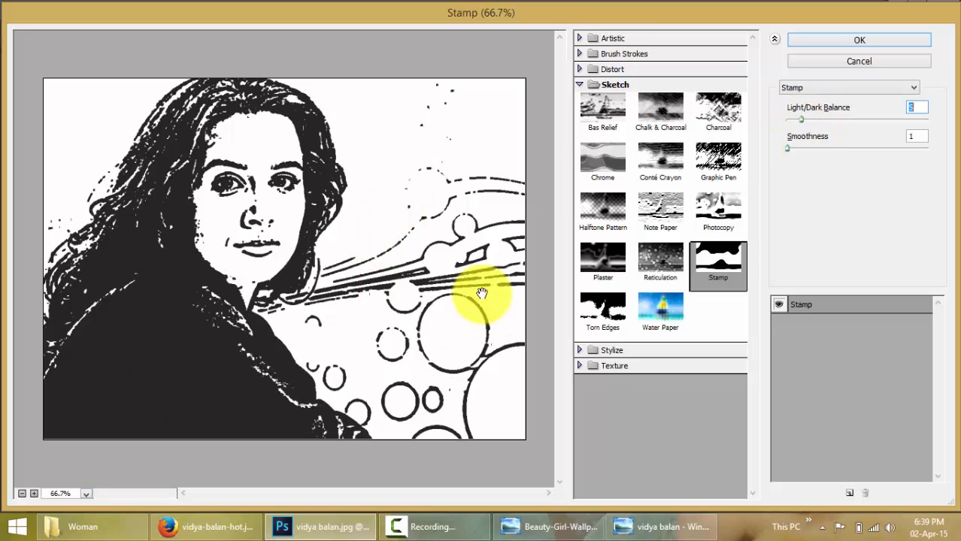
pyautogui.click(817, 43)
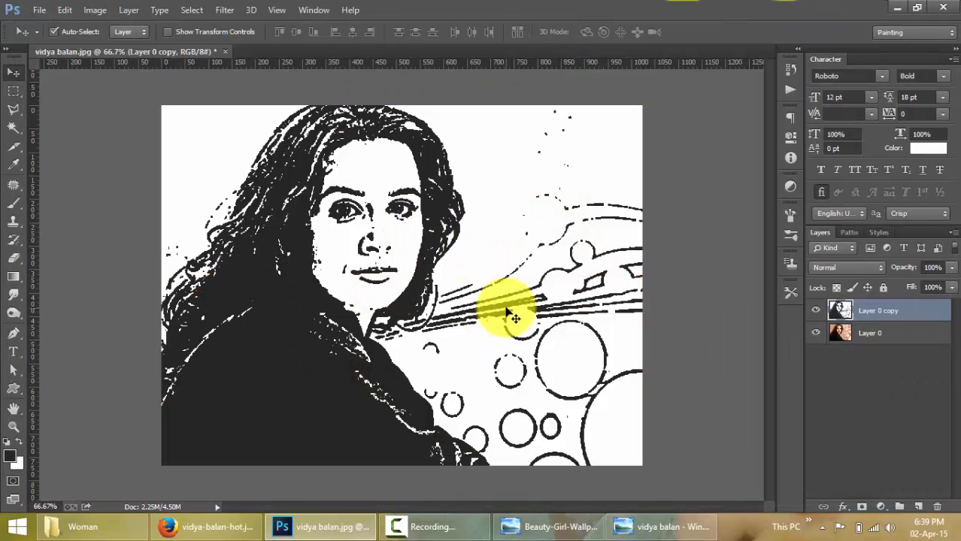
# Toggle the visibility of Layer 0 copy to compare the stamp effect with the original photo.
pyautogui.click(815, 312)
pyautogui.click(814, 313)
pyautogui.click(814, 313)
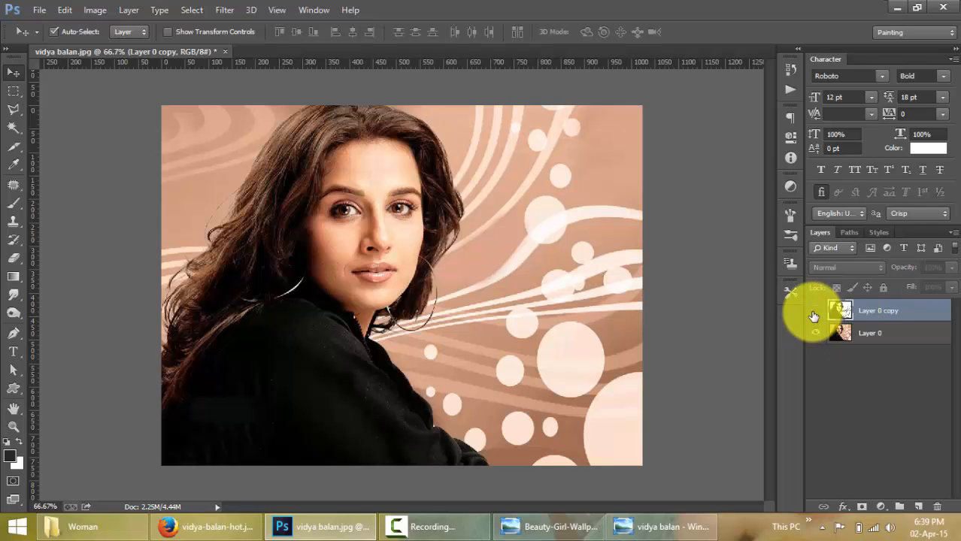
pyautogui.click(814, 313)
pyautogui.click(814, 313)
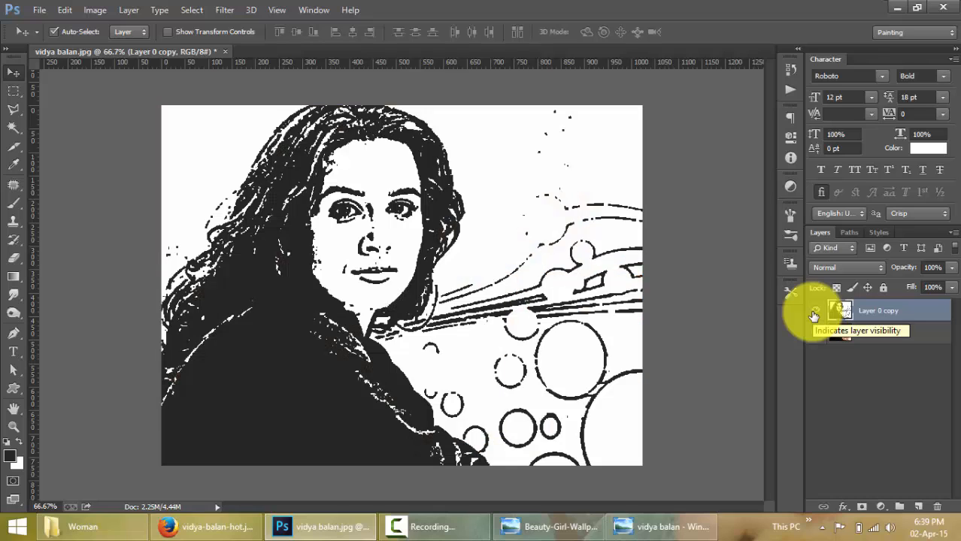